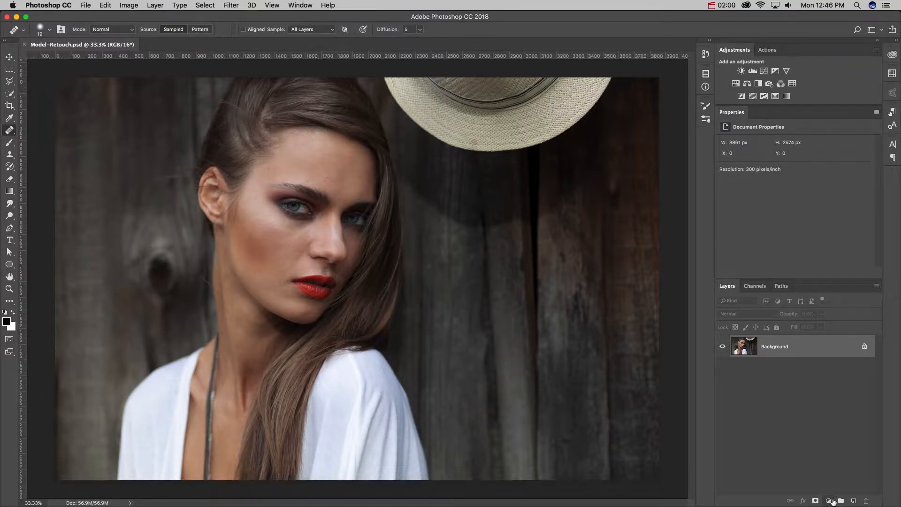
- Create a layer group named "blemishes" and add a new empty layer inside it
left_click(840, 501)
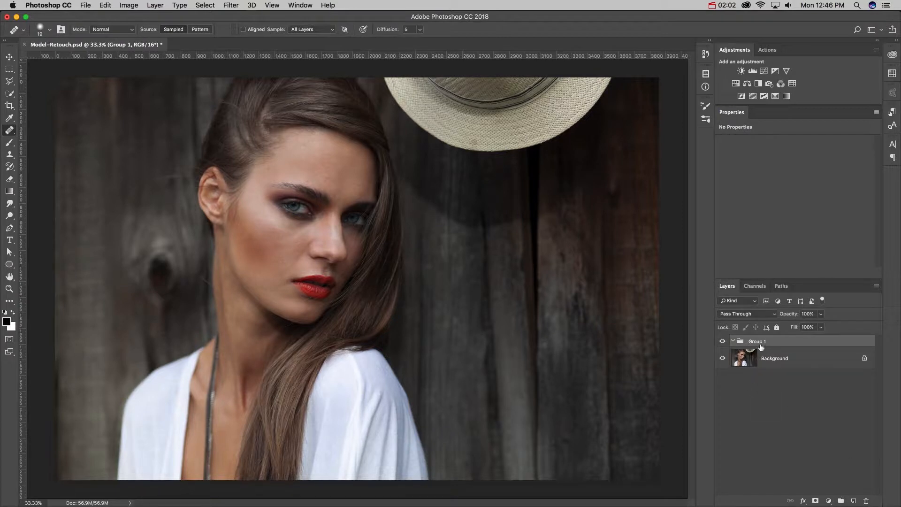
double_click(758, 342)
type("blemishes")
key("Return")
left_click(853, 501)
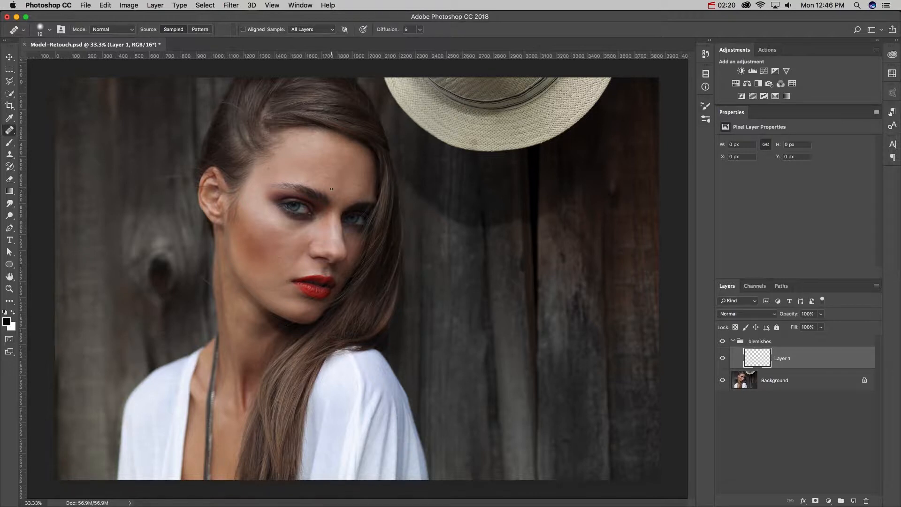
- Activate the Clone Stamp tool and set it to sample all layers for retouching the face
key("z")
left_click_drag(323, 186, 356, 184)
key("j")
mouse_move(381, 258)
left_mouse_down()
mouse_move(440, 225)
mouse_move(495, 217)
left_mouse_up()
key("super+r")
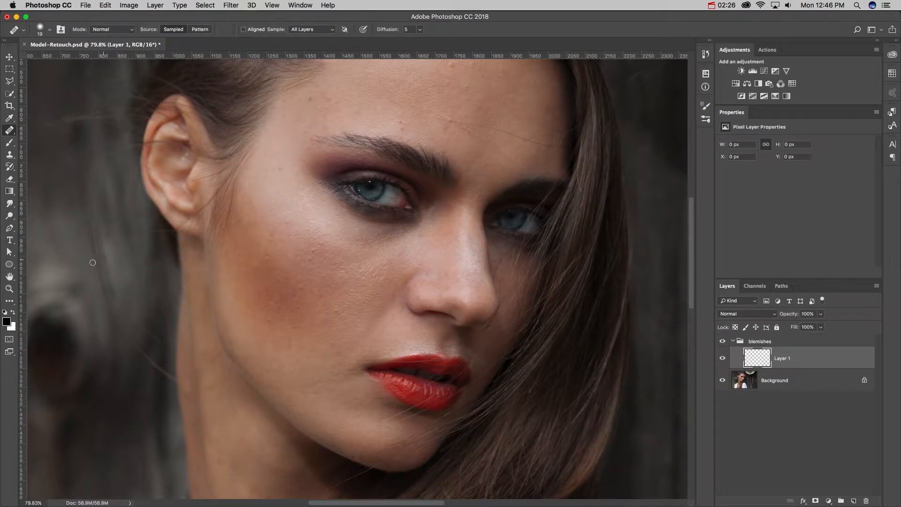
left_click(9, 156)
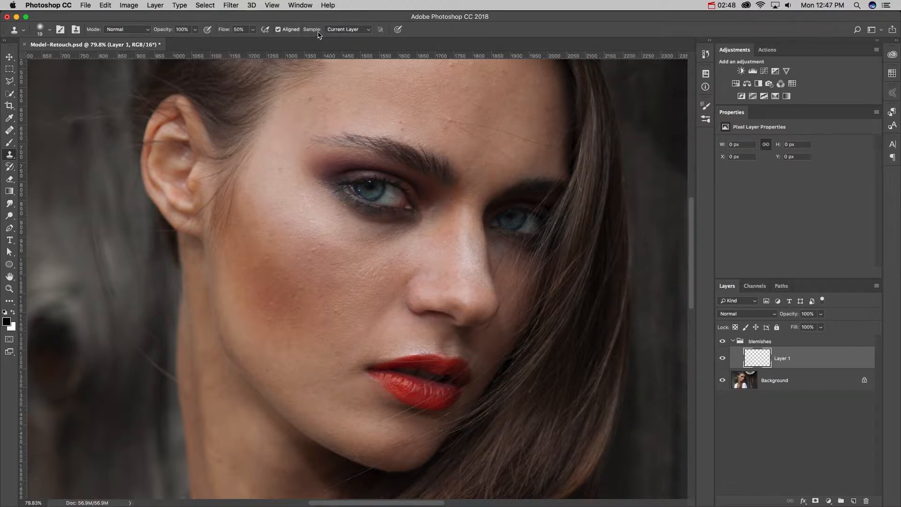
left_click(358, 30)
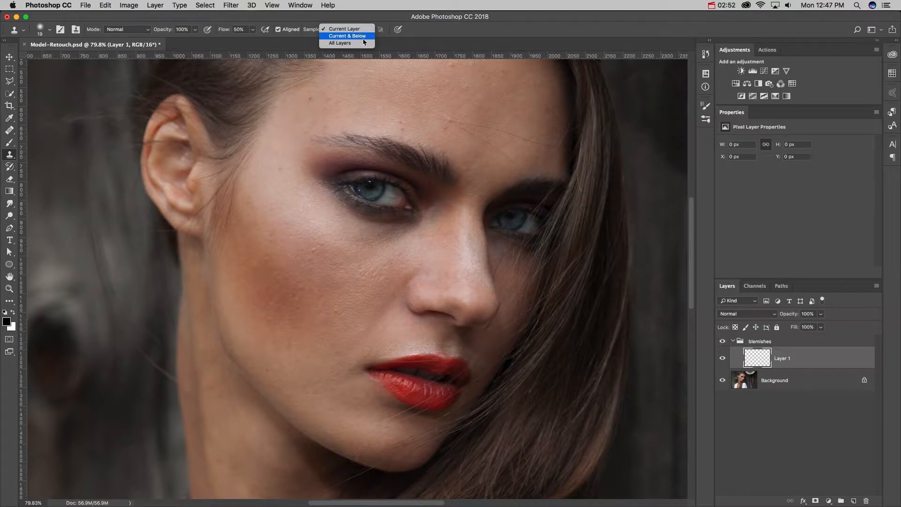
left_click(351, 43)
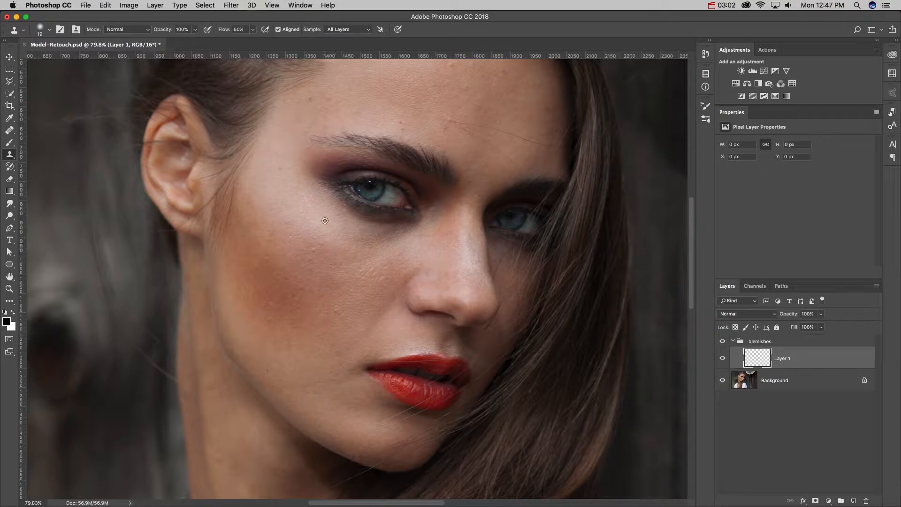
- Clone nearby clean skin over the blemishes on the model's cheek on Layer 1
left_click(332, 251, "alt")
left_click_drag(314, 251, 315, 249)
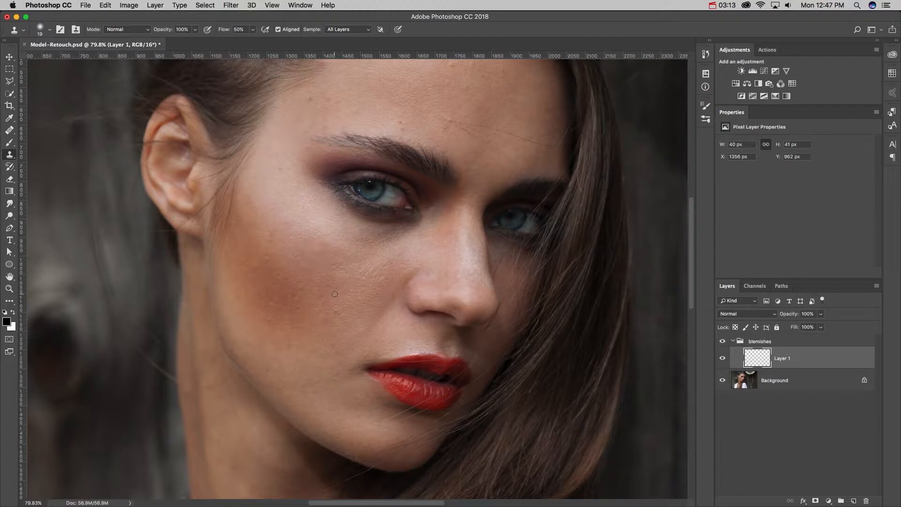
left_click(309, 259)
left_click(343, 311, "alt")
left_click(336, 311)
- Try to clone bright skin from the nose onto the area under the eye, and undo the stroke
left_click(477, 245, "alt")
left_click_drag(389, 226, 398, 228)
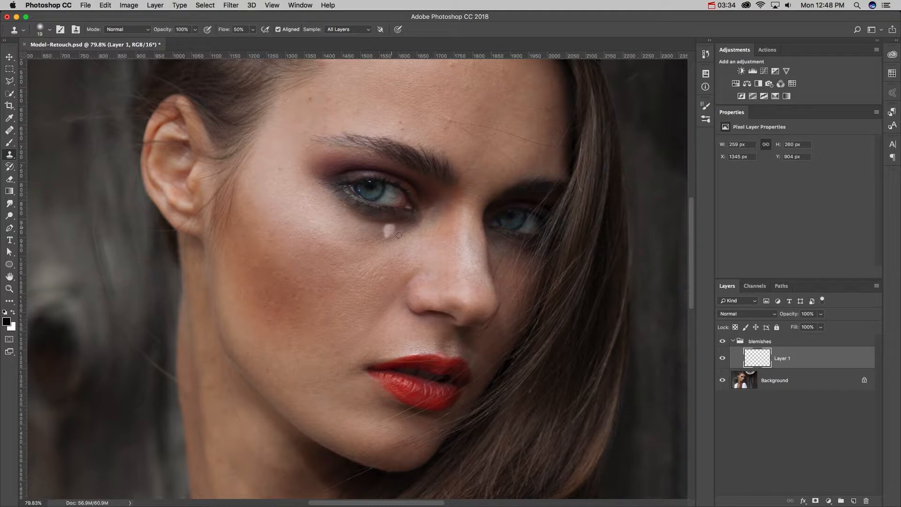
key("super+z")
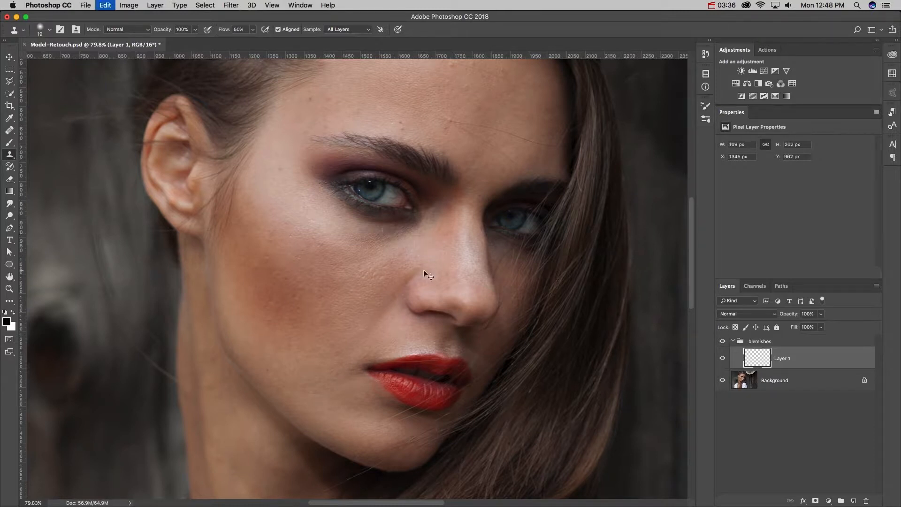
- Heal the remaining cheek blemishes with the Healing Brush, sampling clean skin close to each spot
left_click(9, 130)
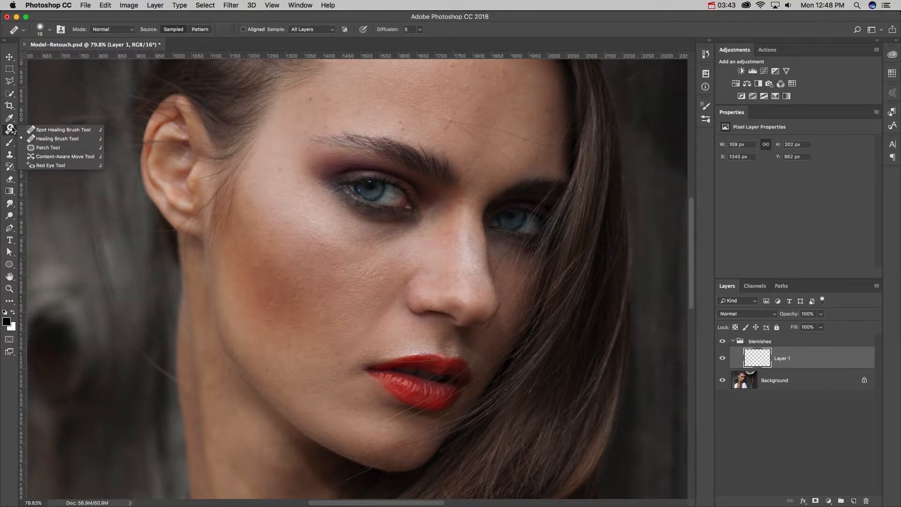
left_click(40, 140)
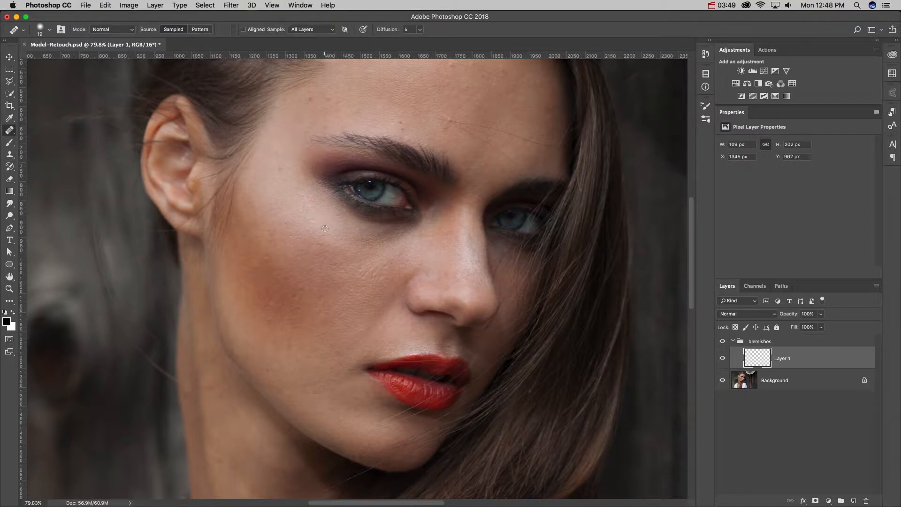
left_click(337, 248, "alt")
left_click(337, 249, "alt")
left_click(319, 278)
left_click(290, 268, "alt")
left_click(276, 274)
left_click(295, 271, "alt")
left_click(288, 281)
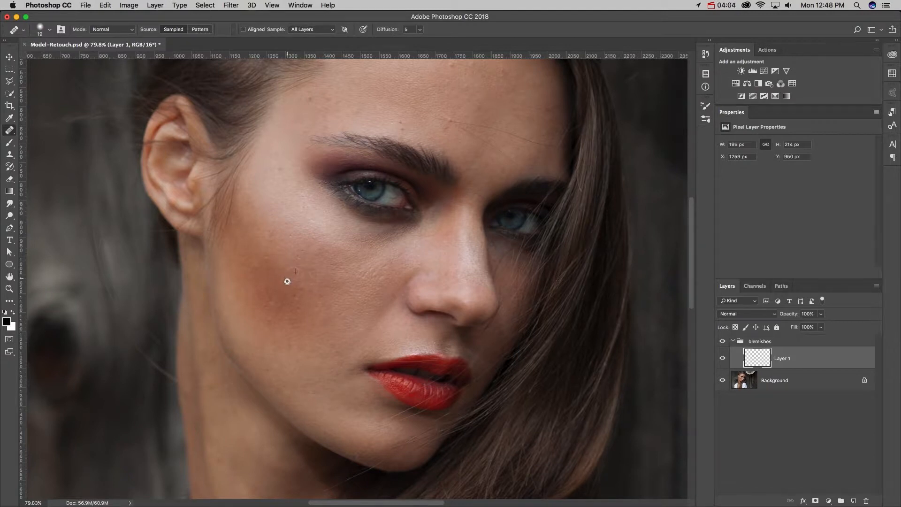
left_click(278, 252, "alt")
left_click(265, 256)
- Set up the Spot Healing Brush with a size of 20 and sampling of all layers
right_click(9, 130)
left_click(37, 130)
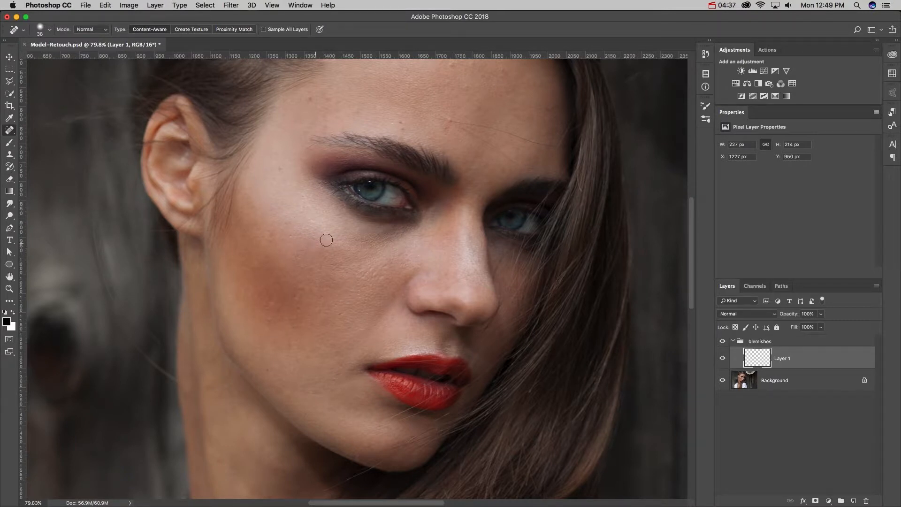
key("bracketleft")
key("bracketleft")
key("bracketleft")
left_click(445, 131)
left_click(264, 29)
- Remove the spots on the middle and far side of the forehead above the eyebrows with the Spot Healing Brush
left_click(445, 127)
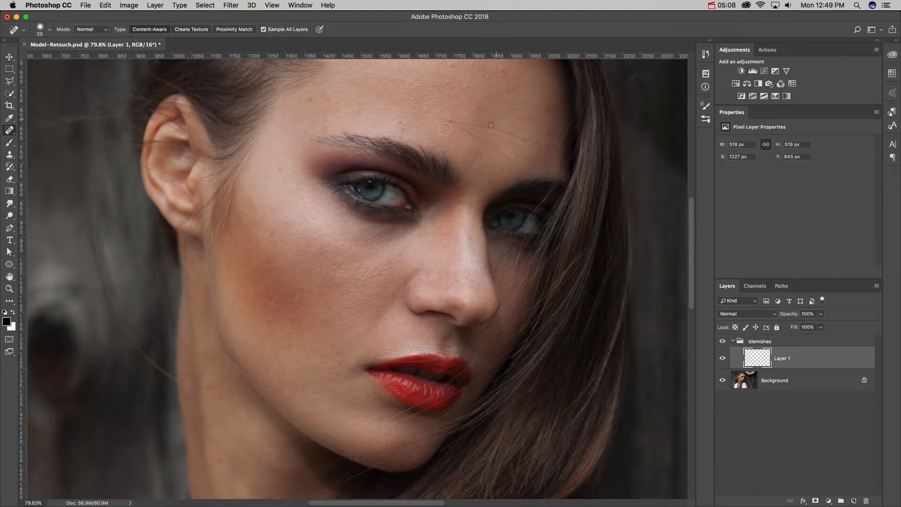
left_click_drag(450, 131, 456, 158)
left_click(454, 147)
scroll(488, 121, "up", 2)
left_click(549, 158)
scroll(509, 137, "up", 1)
left_click(501, 135)
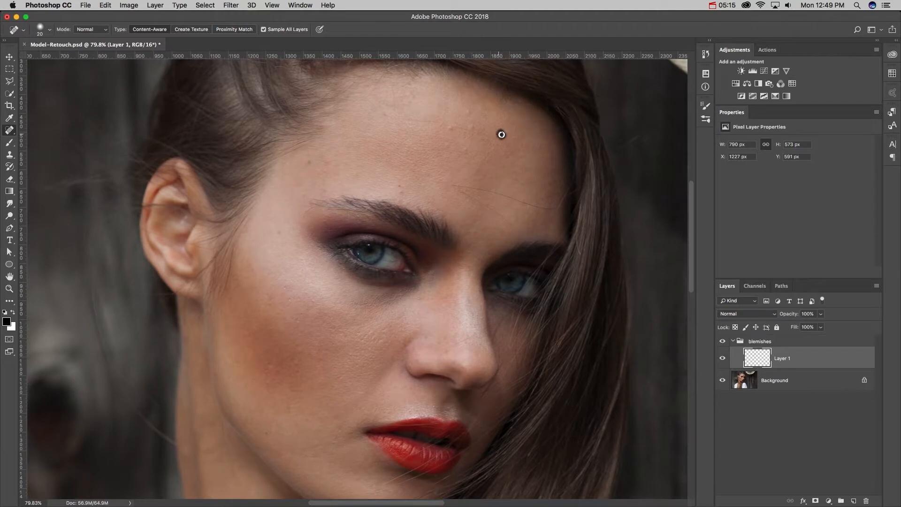
- Heal the small bumps on the upper forehead and near the temple
left_click_drag(448, 154, 470, 129)
left_click(448, 129)
left_click(469, 131)
left_click_drag(344, 169, 355, 162)
left_click(335, 156)
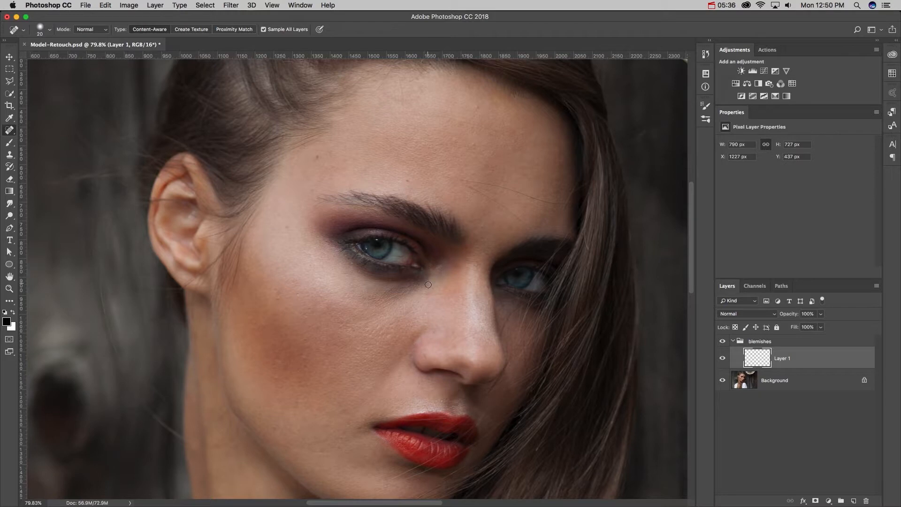
- Undo the last healing stroke and remove the stray hair crossing the forehead
key("super+z")
left_click_drag(442, 177, 540, 200)
mouse_move(471, 187)
left_mouse_down()
mouse_move(532, 224)
mouse_move(549, 225)
mouse_move(562, 204)
left_mouse_up()
left_click_drag(495, 195, 523, 217)
- Heal the leftover spots on the upper forehead, above the eyebrow and on the lower cheek
left_click(477, 108)
left_click_drag(419, 176, 437, 161)
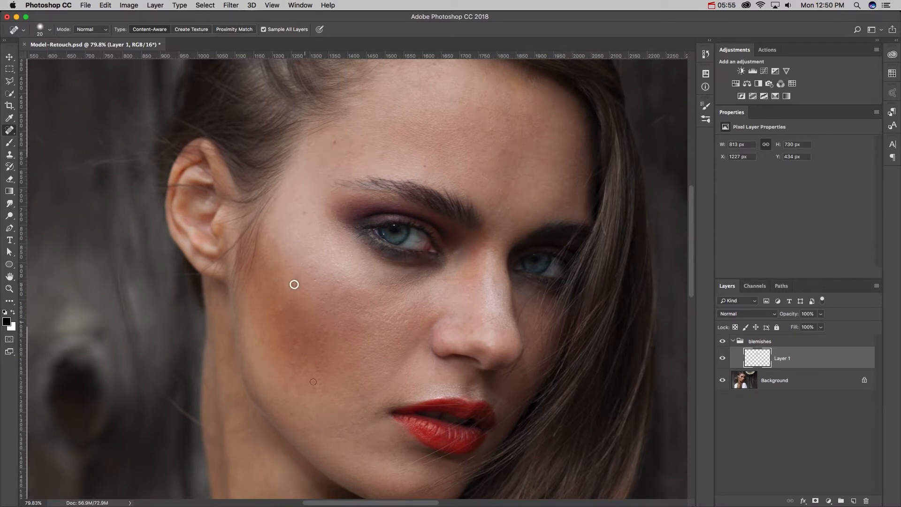
left_click(294, 364)
scroll(324, 350, "down", 5)
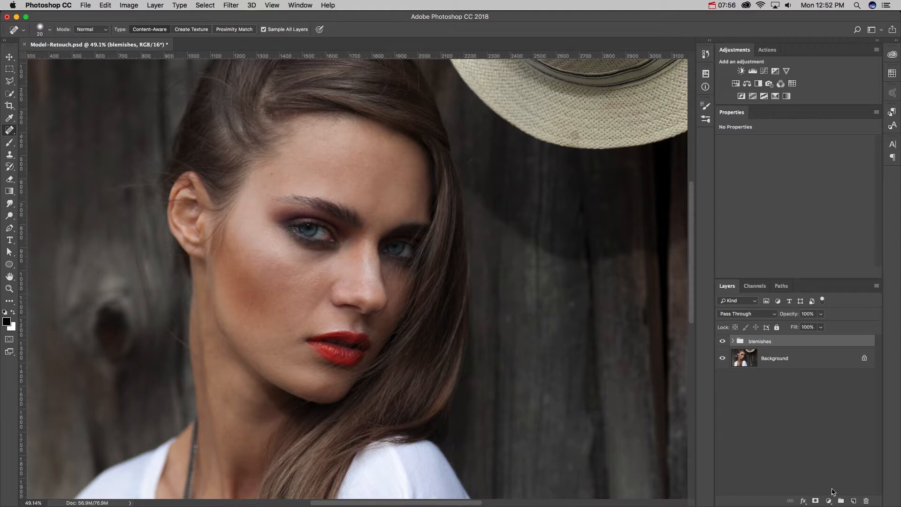
- Sample a skin tone from the cheek and add a solid color fill layer with that color, #a4836f
key("i")
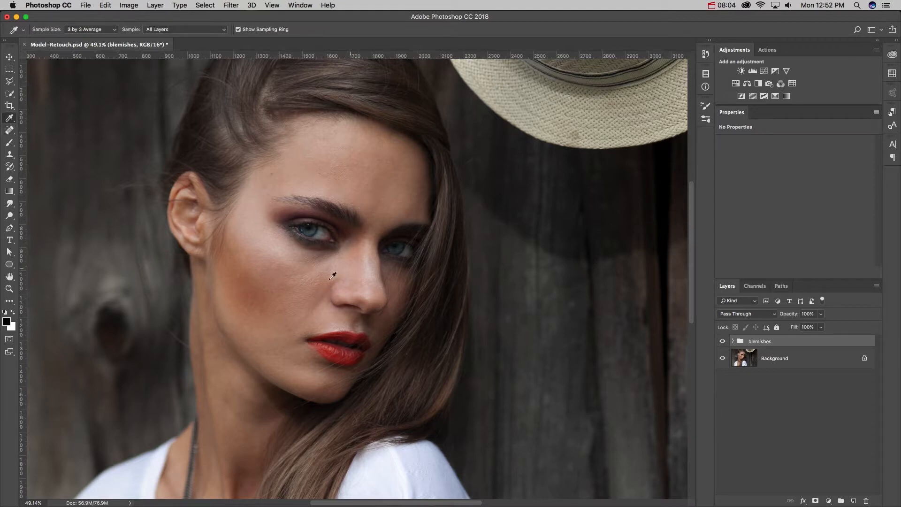
left_click(296, 291)
left_click(155, 5)
mouse_move(172, 128)
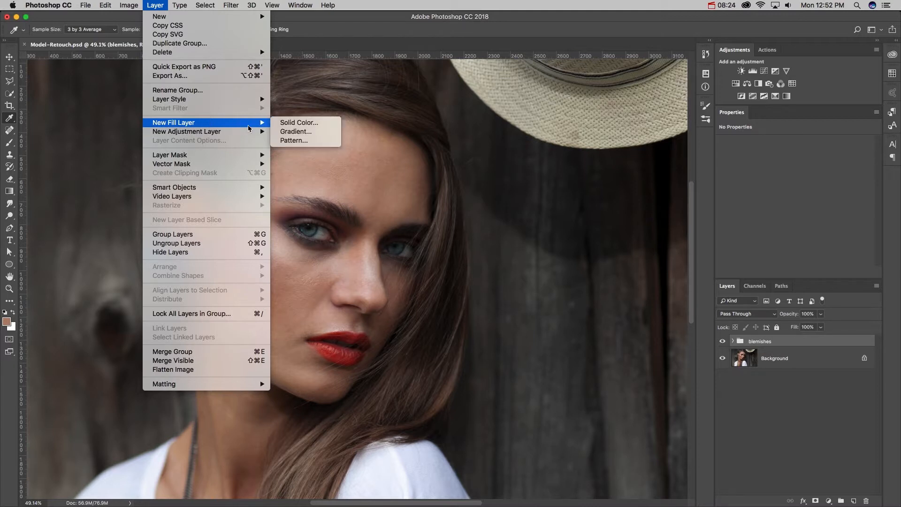
left_click(294, 127)
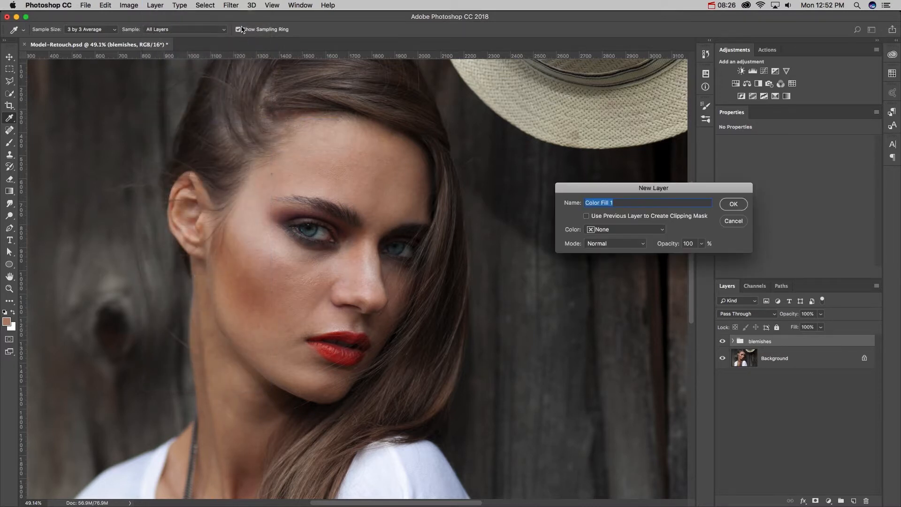
left_click(732, 204)
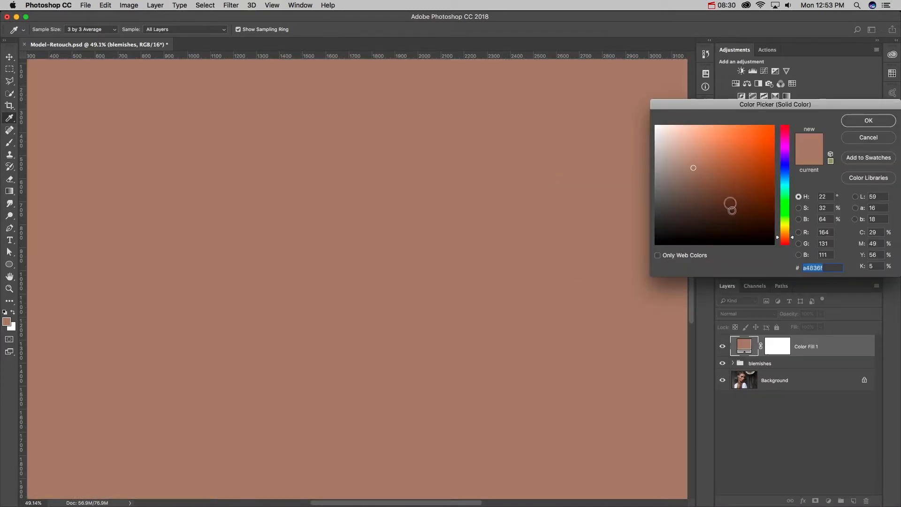
left_click(862, 122)
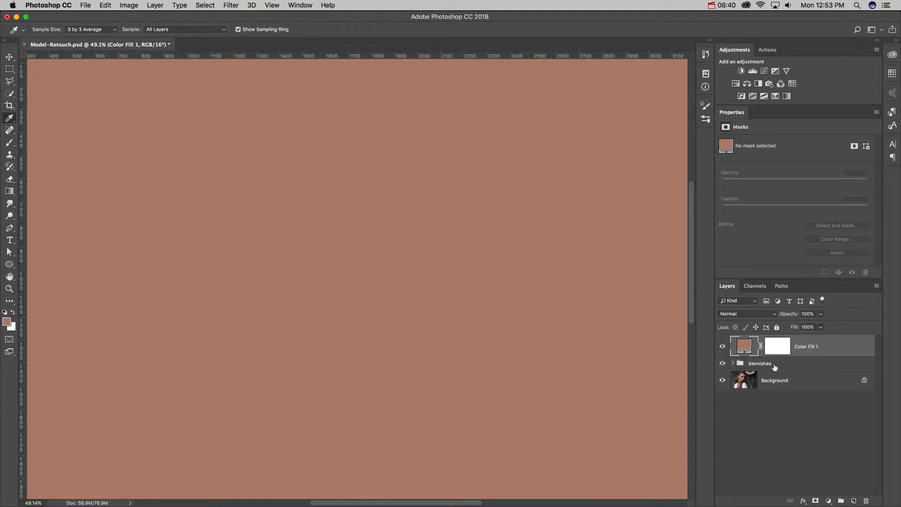
- Set the Color Fill 1 layer's blend mode to Color and invert its layer mask to black
left_click(761, 315)
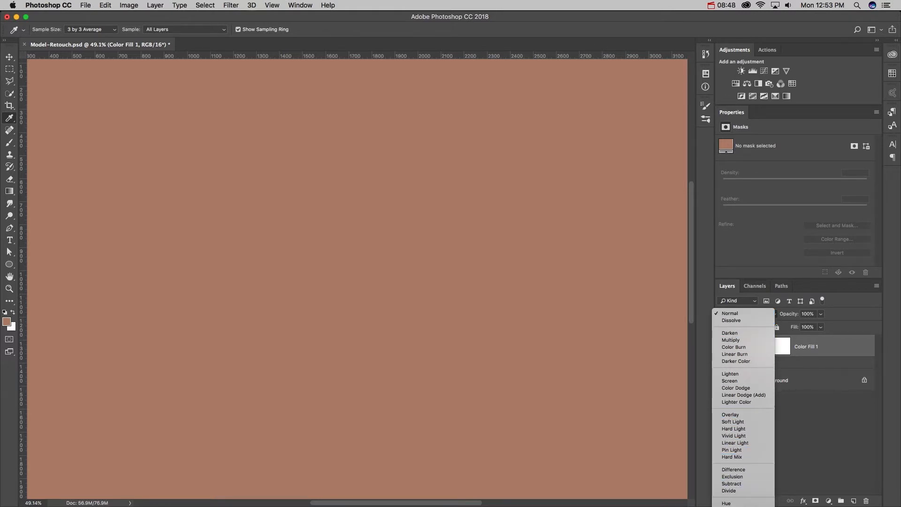
left_click(733, 506)
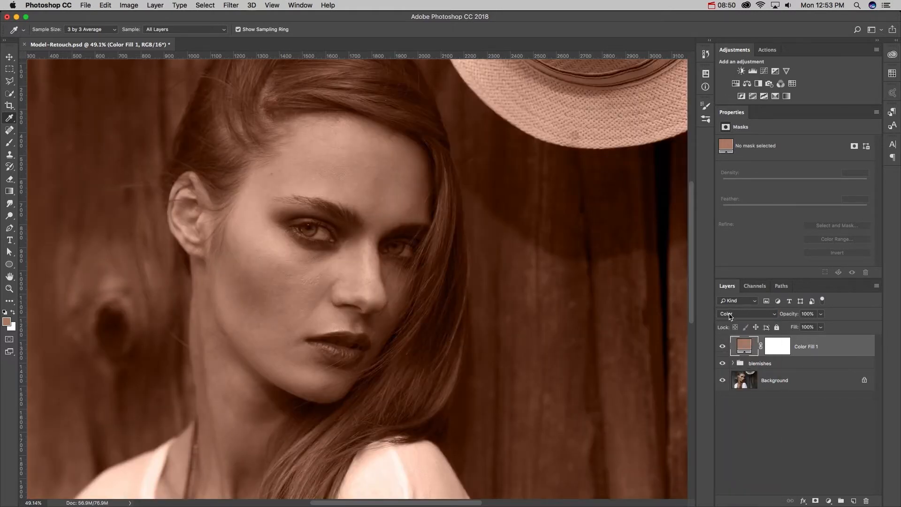
left_click(775, 351)
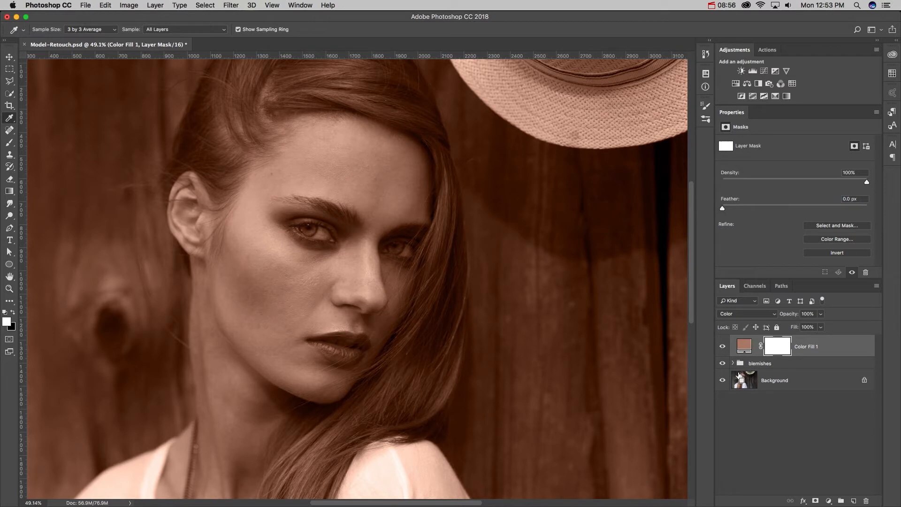
key("super+i")
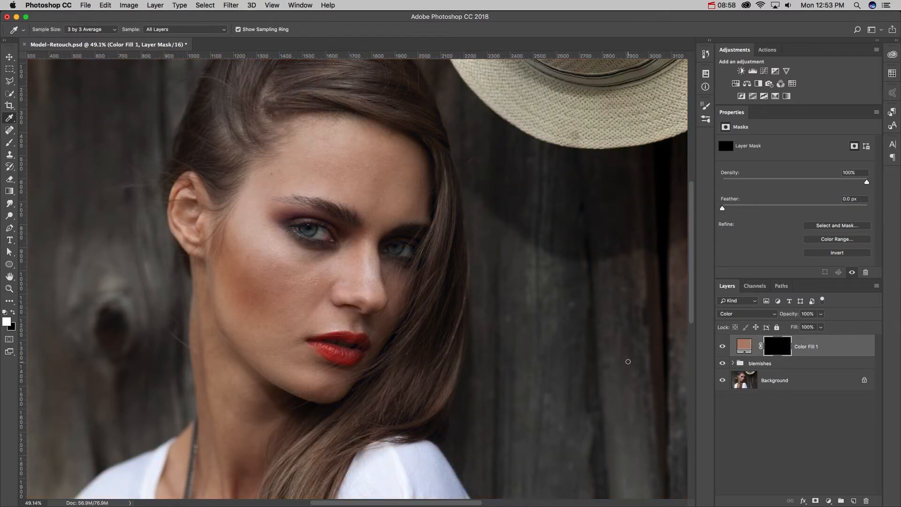
- Paint white on the Color Fill 1 mask over the cheek, forehead and nose with a brush at 34% flow
key("b")
left_click_drag(244, 253, 260, 227)
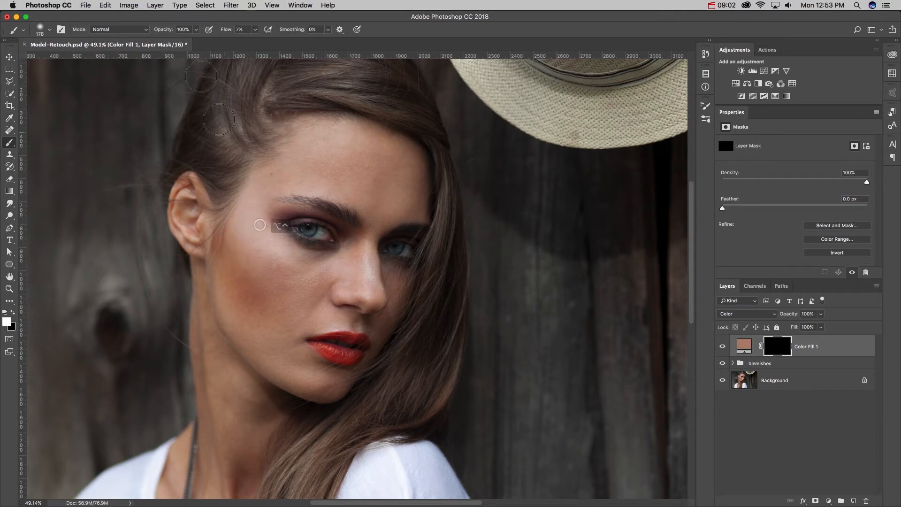
mouse_move(225, 31)
left_mouse_down()
mouse_move(237, 33)
mouse_move(229, 31)
left_mouse_up()
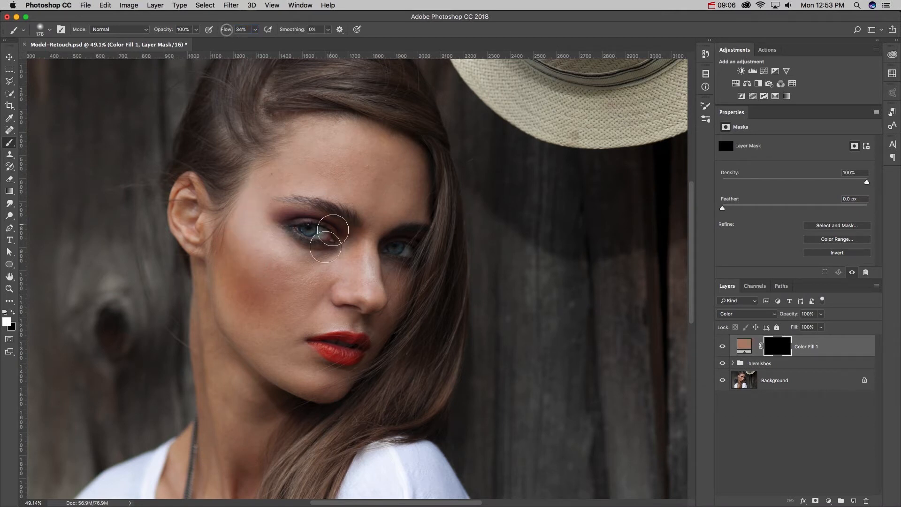
mouse_move(287, 292)
left_mouse_down()
mouse_move(264, 240)
mouse_move(284, 275)
mouse_move(244, 258)
mouse_move(308, 281)
mouse_move(358, 257)
mouse_move(354, 282)
mouse_move(368, 286)
mouse_move(269, 300)
mouse_move(249, 316)
mouse_move(252, 294)
mouse_move(232, 300)
mouse_move(246, 340)
mouse_move(267, 262)
mouse_move(312, 232)
mouse_move(368, 380)
left_mouse_up()
key("super+z")
mouse_move(292, 262)
left_mouse_down()
mouse_move(249, 219)
mouse_move(242, 223)
left_mouse_up()
mouse_move(258, 193)
left_mouse_down()
mouse_move(286, 167)
mouse_move(277, 177)
mouse_move(339, 188)
mouse_move(358, 157)
mouse_move(316, 137)
mouse_move(292, 154)
mouse_move(382, 161)
mouse_move(372, 262)
left_mouse_up()
left_click_drag(366, 262, 382, 282)
mouse_move(392, 205)
left_mouse_down()
mouse_move(409, 182)
mouse_move(365, 143)
mouse_move(386, 154)
mouse_move(358, 156)
left_mouse_up()
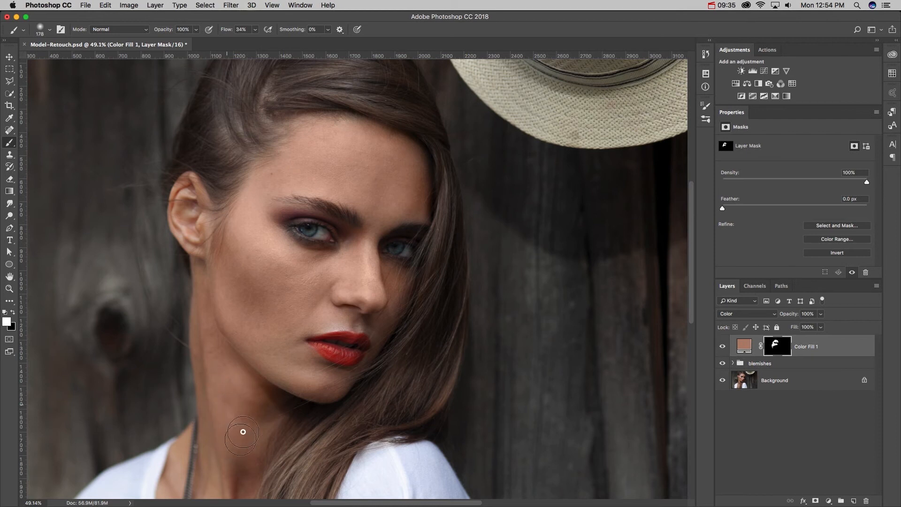
- Lower the Color Fill 1 layer's opacity to 66% and toggle its visibility to compare before and after
left_click_drag(795, 316, 784, 314)
left_click(723, 346)
left_click(722, 346)
left_click(721, 346)
left_click(720, 347)
left_click(721, 346)
left_click(723, 347)
- Try a more saturated orange as the fill color of Color Fill 1 and discard the change
double_click(744, 346)
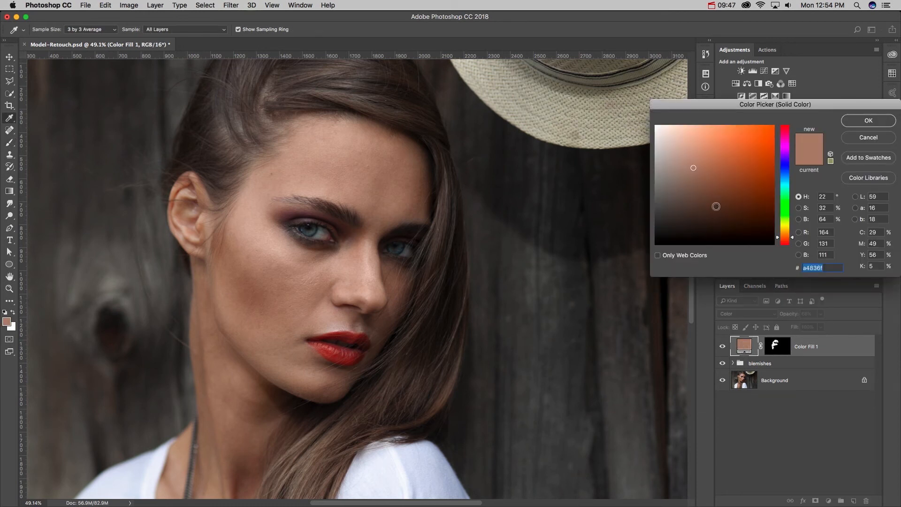
mouse_move(691, 167)
left_mouse_down()
mouse_move(694, 159)
mouse_move(700, 174)
mouse_move(718, 173)
mouse_move(709, 203)
mouse_move(750, 177)
left_mouse_up()
left_click(696, 181)
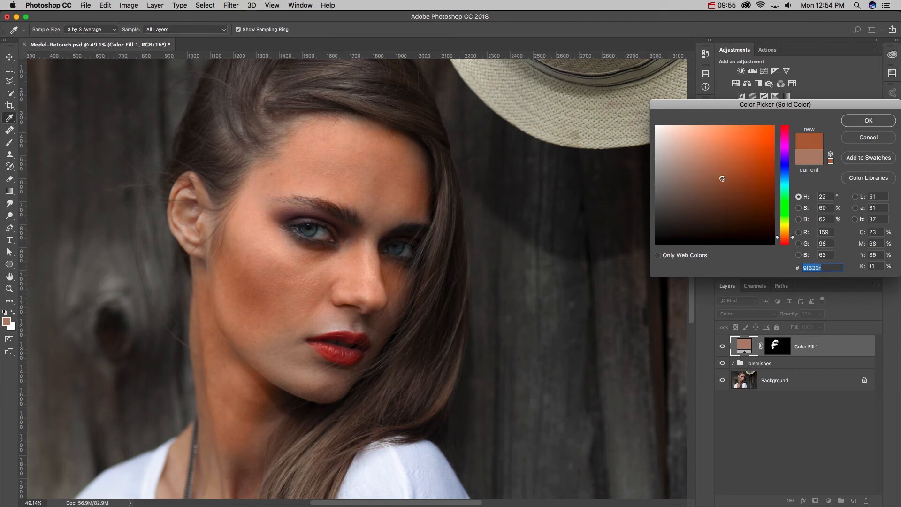
left_click(855, 143)
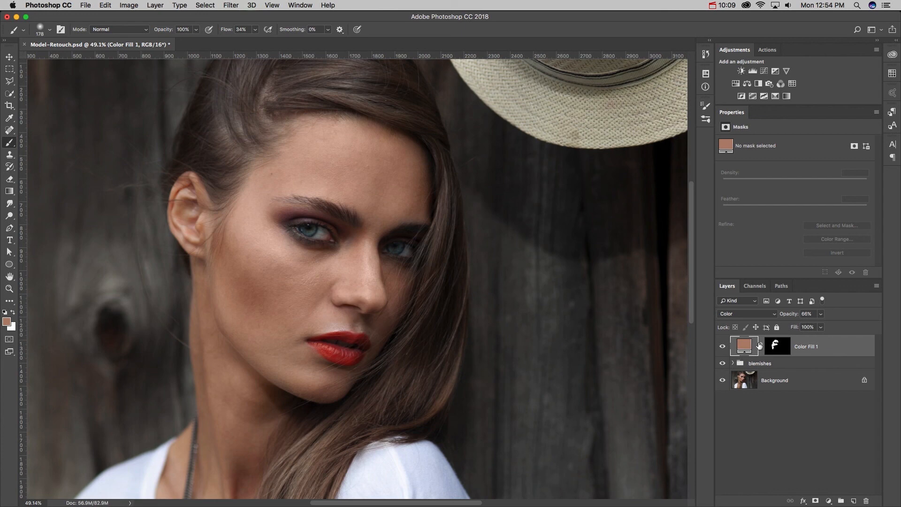
- Make the Color Fill 1 layer's mask active for further painting
left_click(772, 346)
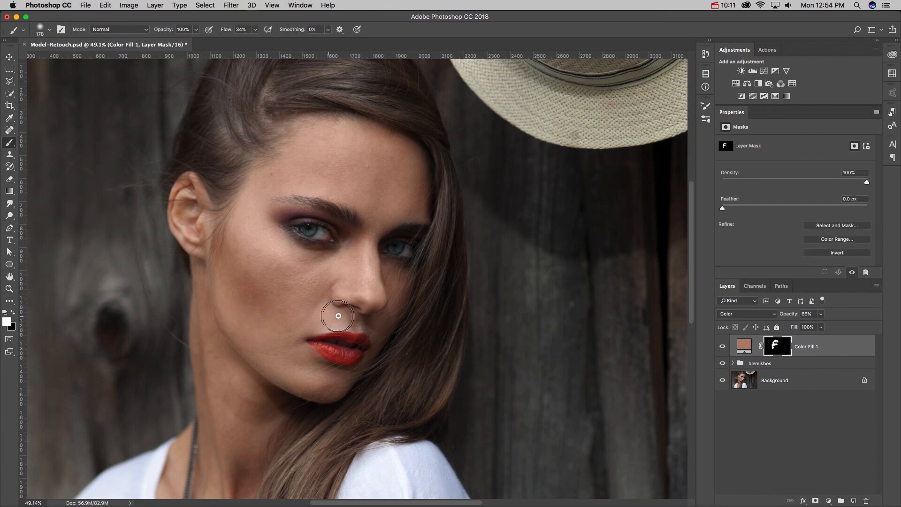